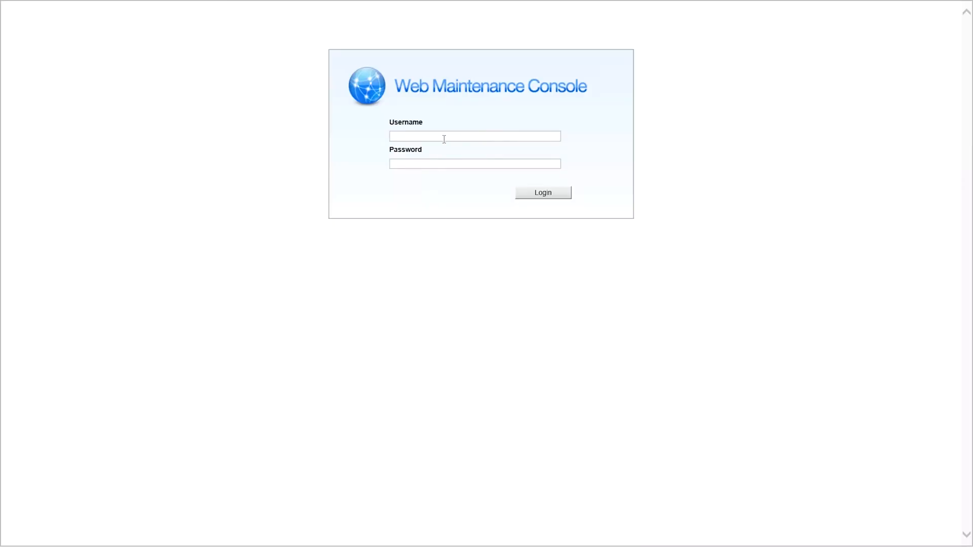
Step: Log in to the console as INSTALLER with the installer password
key("Caps_Lock")
type("INSTALLER")
key("Tab")
type("123")
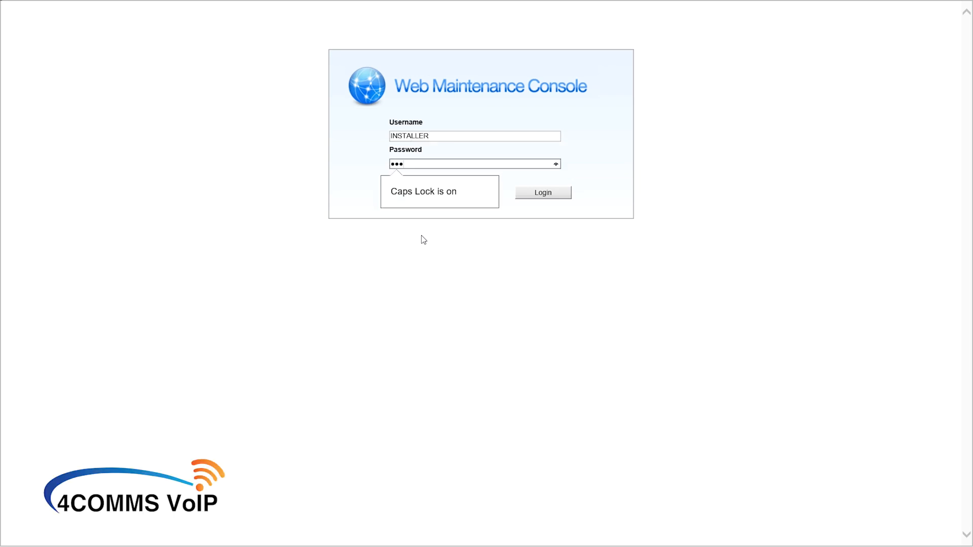
key("Caps_Lock")
type("456789012")
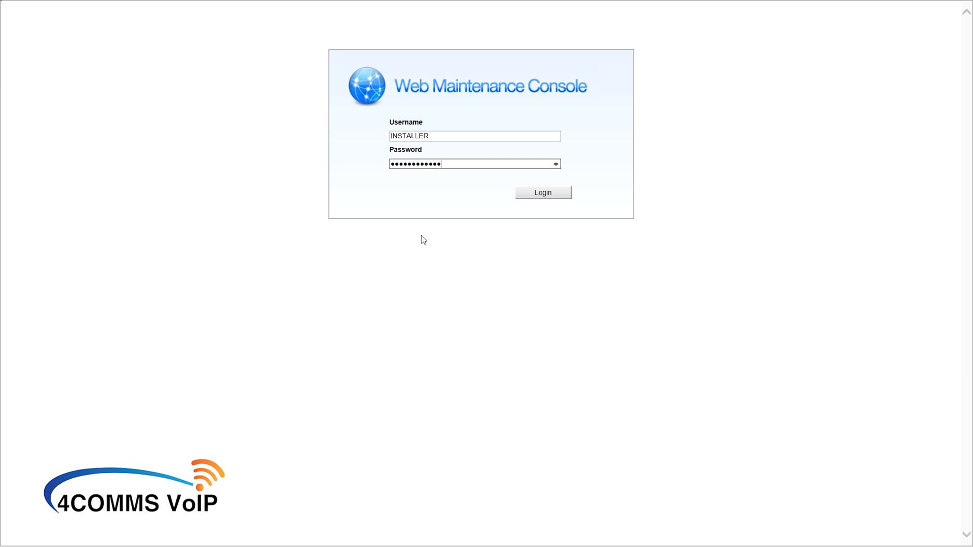
key("Return")
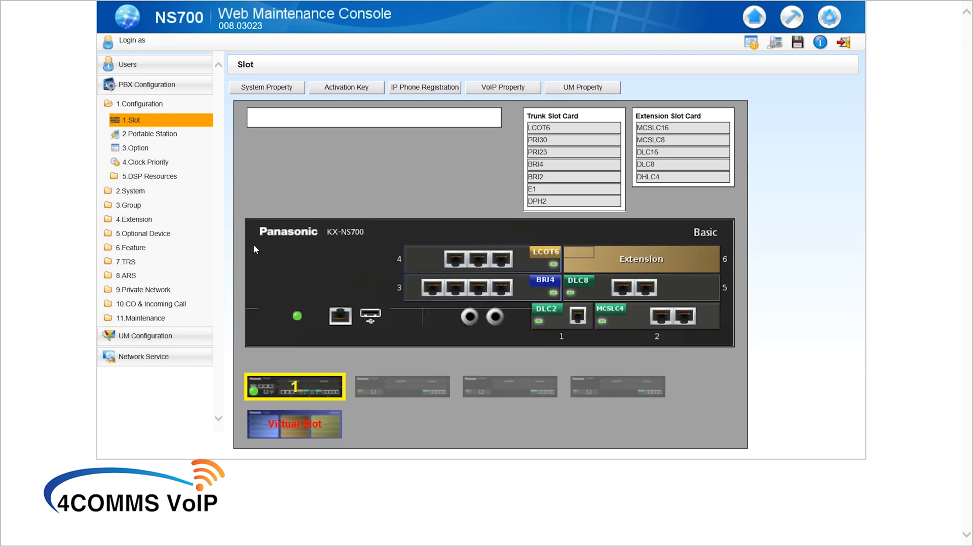
Step: Go to 4.Extension > 1.Wired Extension > 4.Flexible Button for extension 2222
left_click(143, 222)
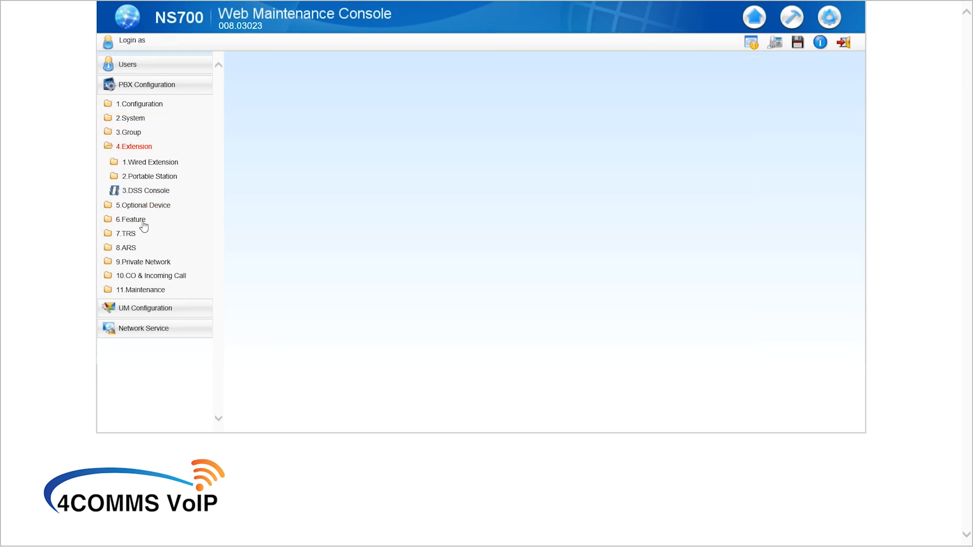
left_click(153, 164)
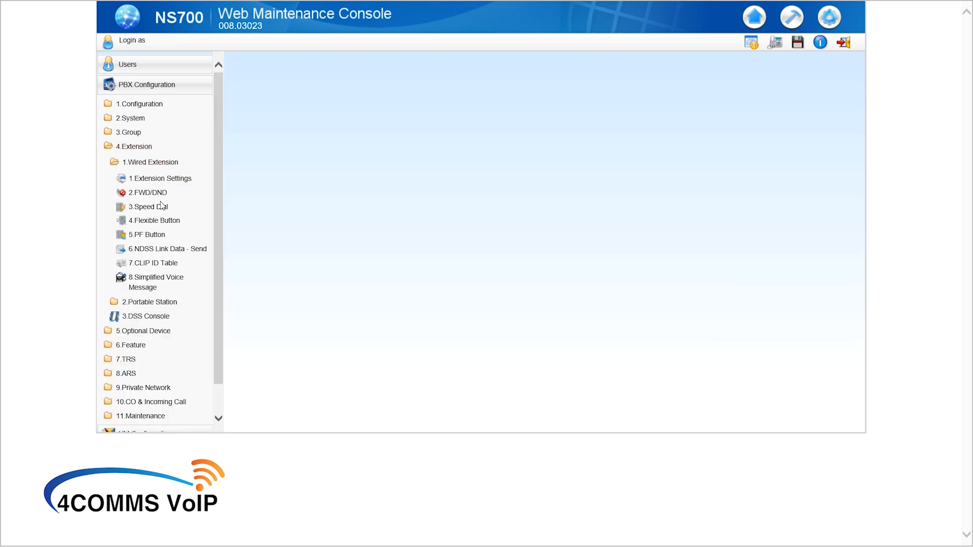
left_click(160, 223)
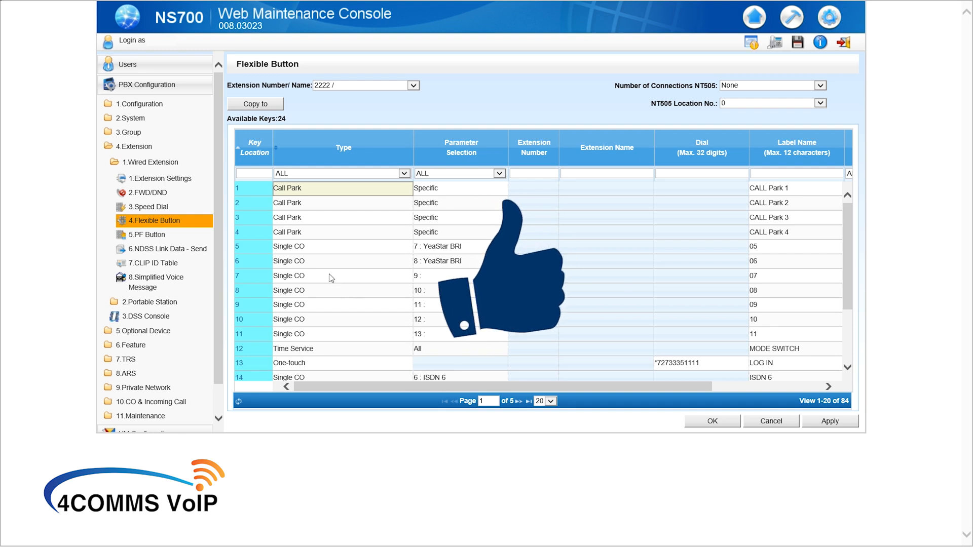
Step: Make key 7 a DSS button for extension 3335 and apply it
left_click(287, 276)
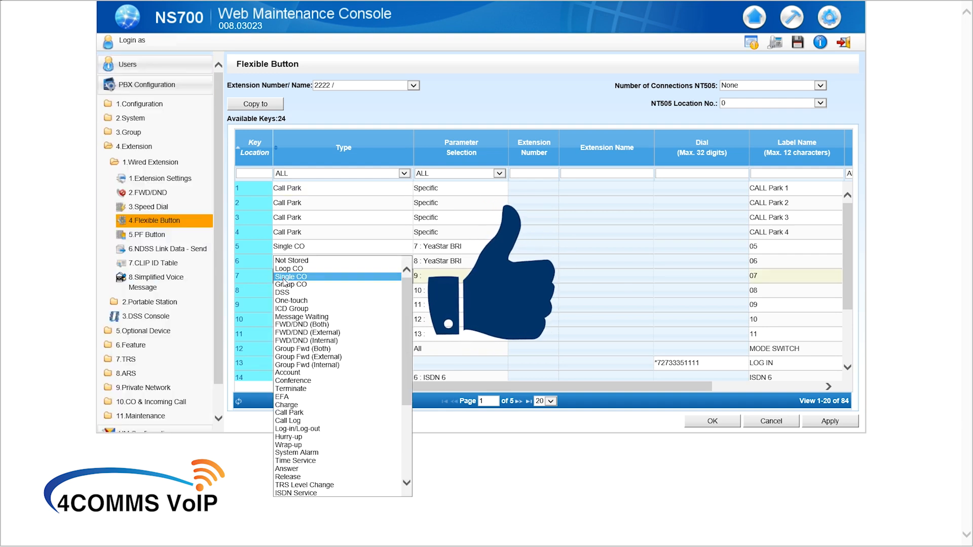
left_click(282, 293)
left_click(523, 286)
left_click(524, 278)
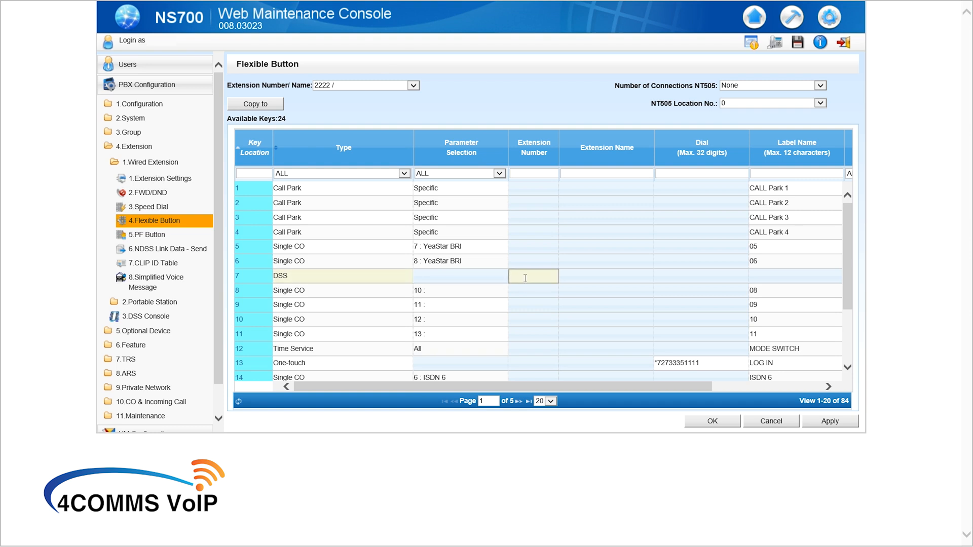
type("3335")
left_click(845, 424)
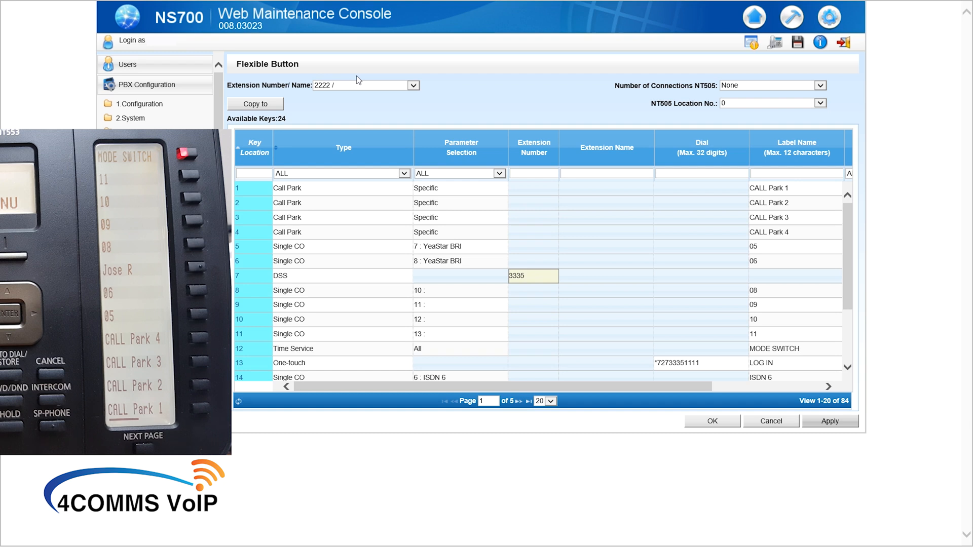
left_click(348, 87)
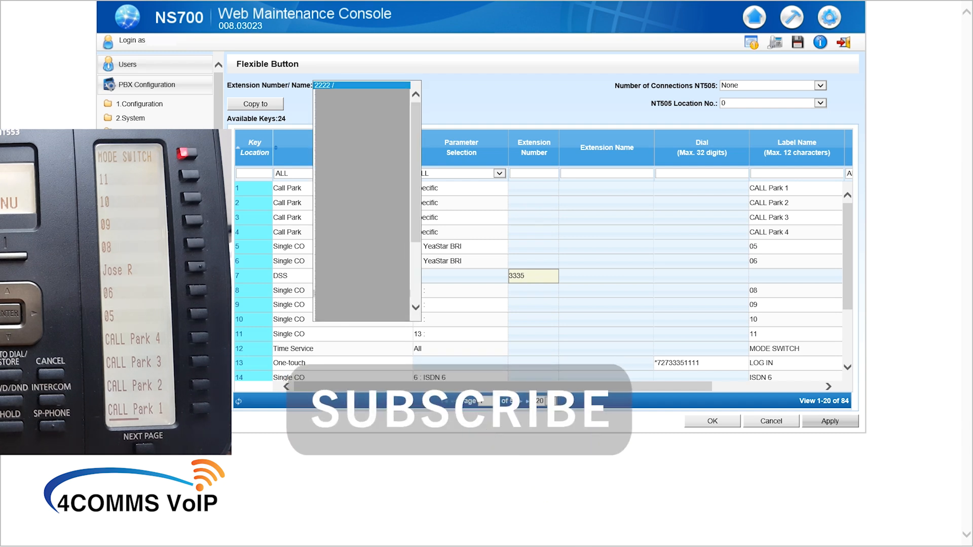
left_click(338, 296)
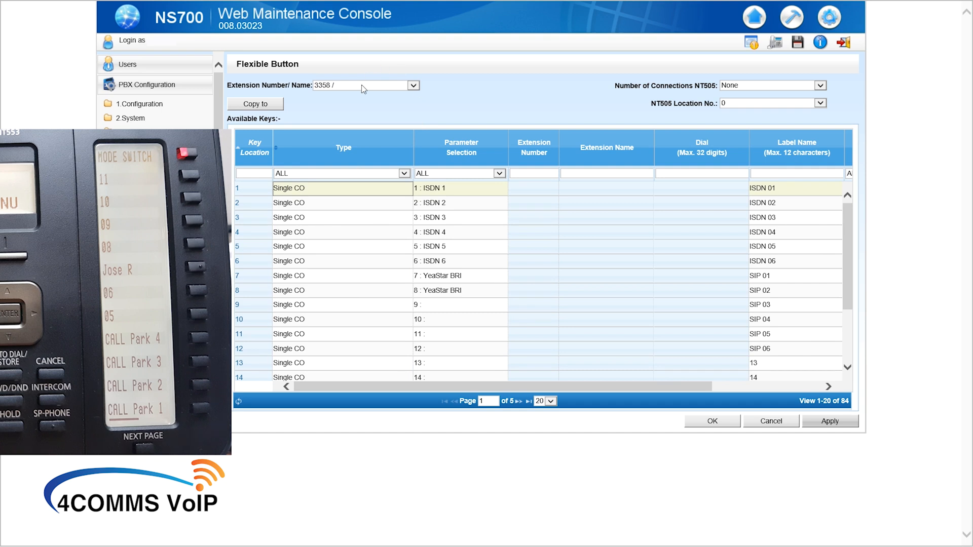
left_click(362, 86)
scroll(346, 3, "up", 4)
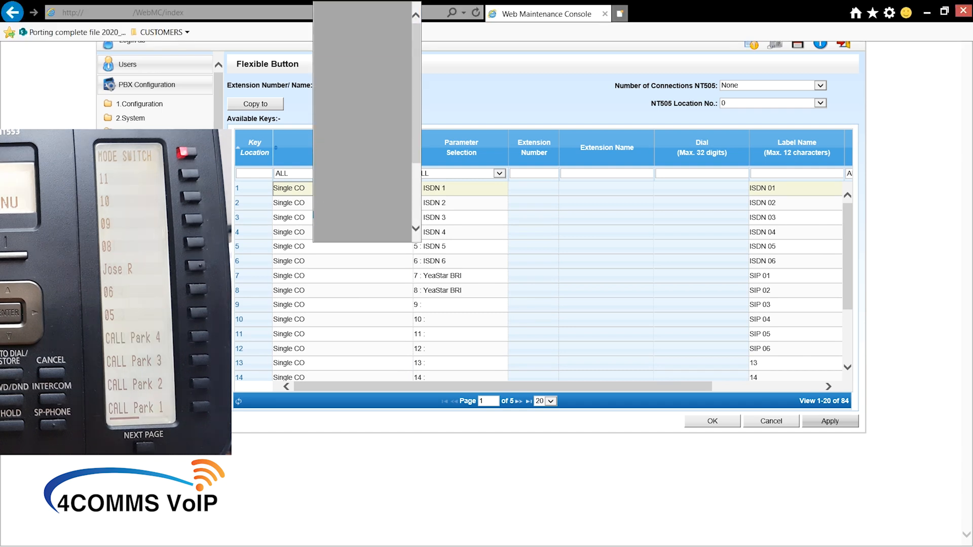
left_click(356, 215)
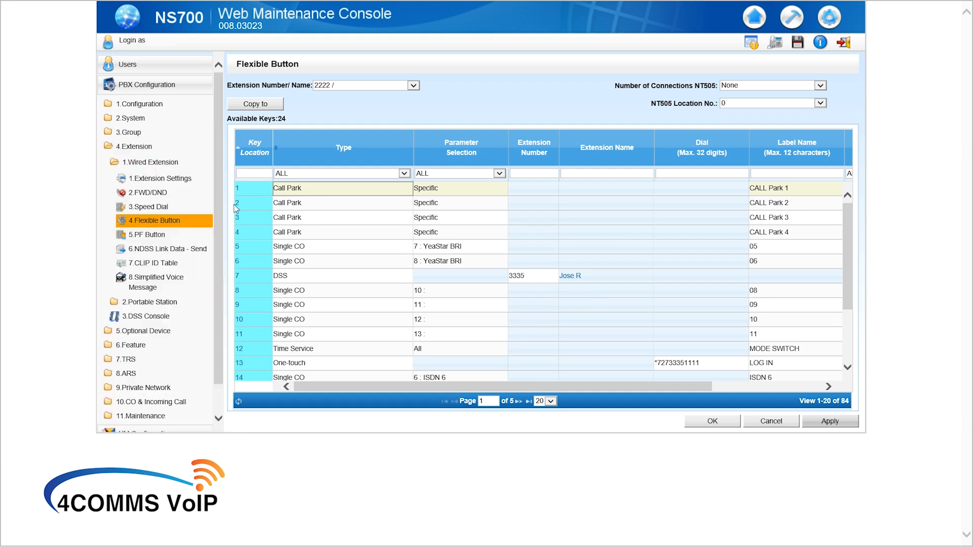
Step: Make key 8 a DSS button for extension 3345 and apply it
left_click(302, 296)
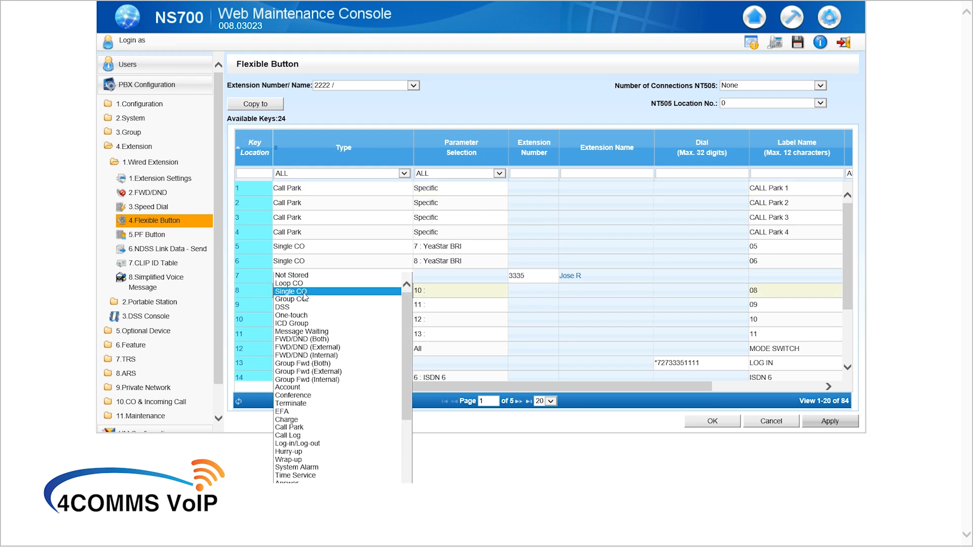
left_click(283, 307)
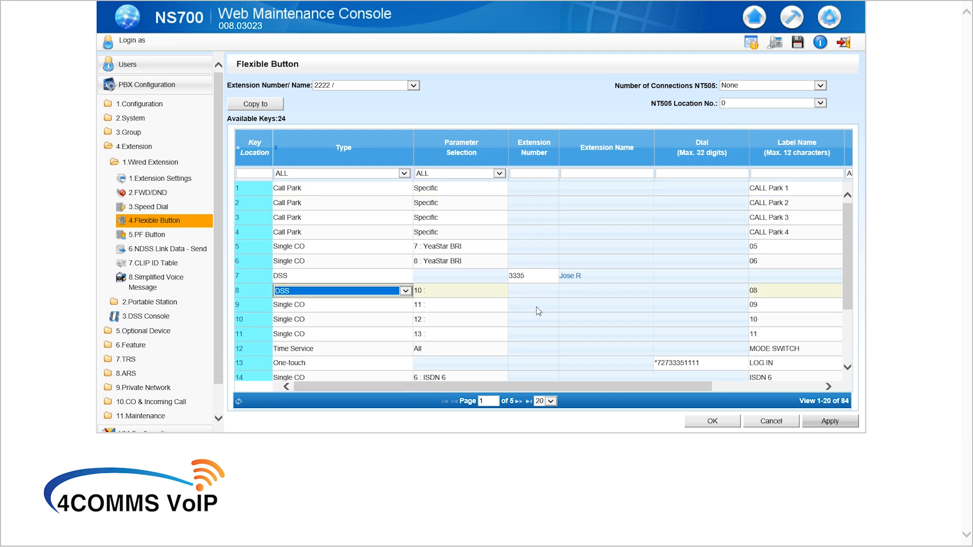
left_click(536, 292)
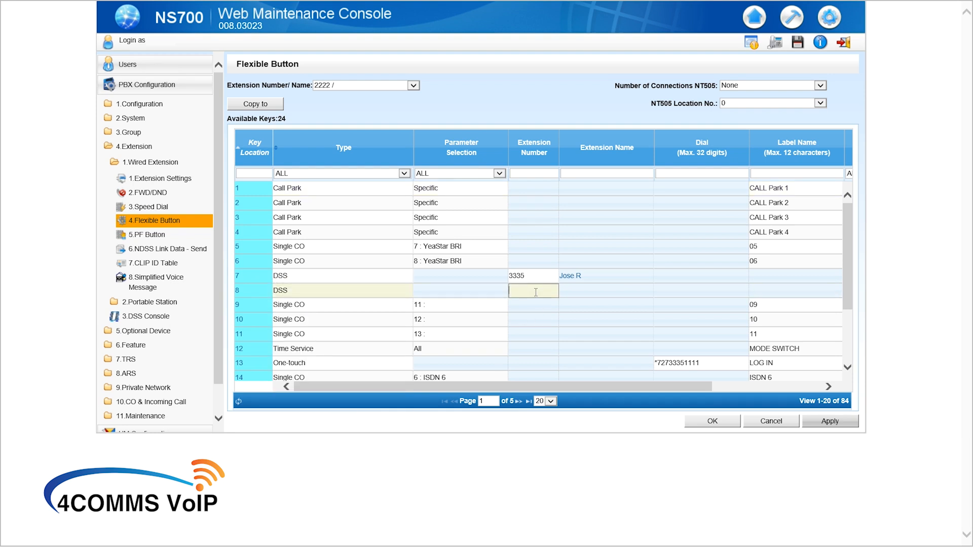
type("3345")
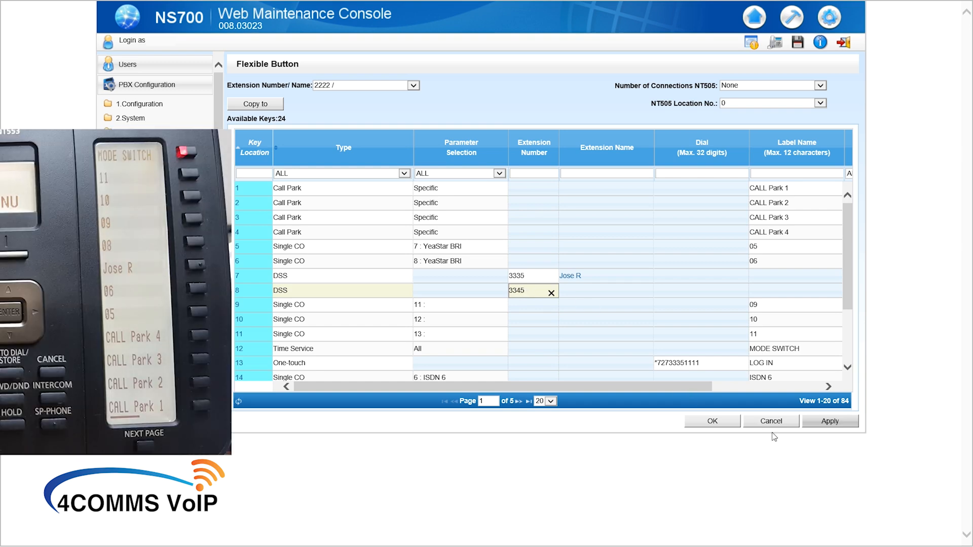
left_click(840, 421)
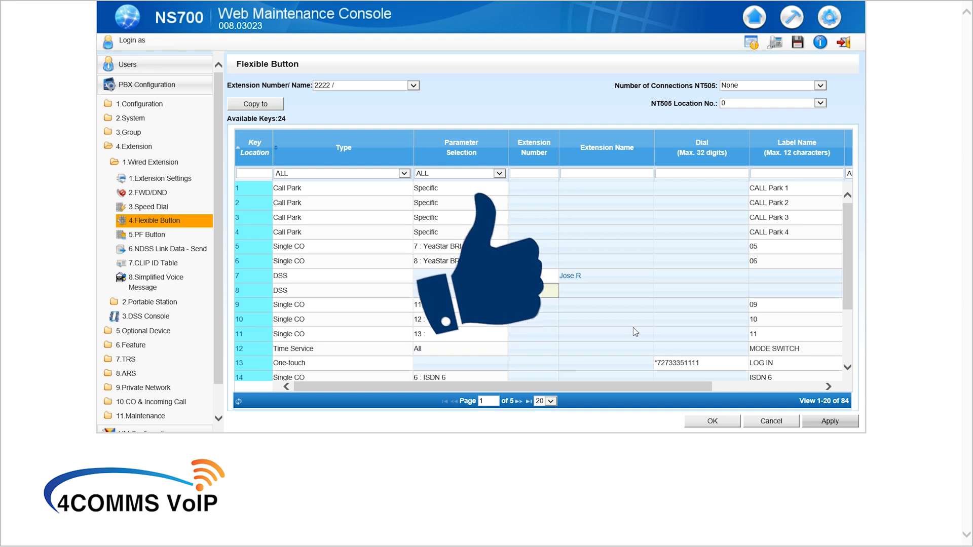
left_click(363, 305)
left_click(357, 306)
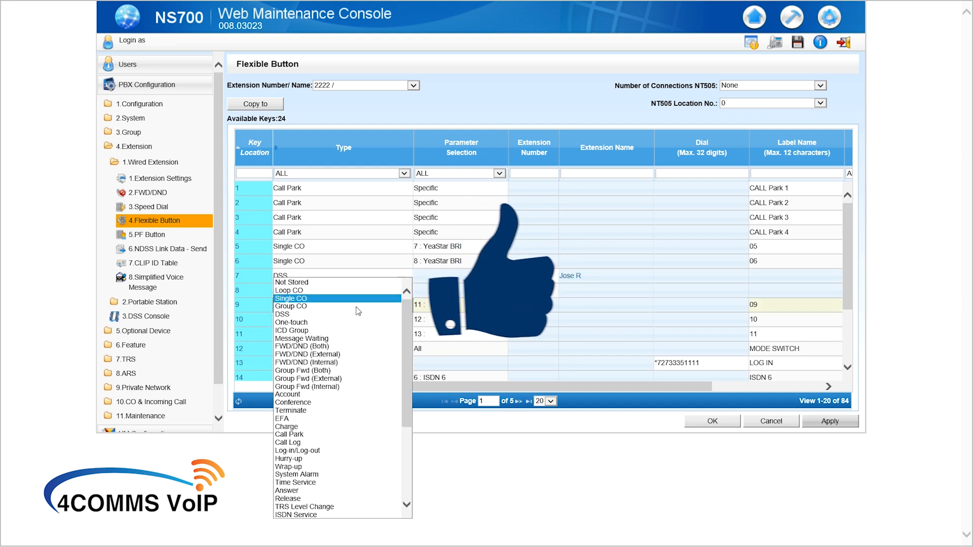
left_click(356, 322)
left_click(567, 318)
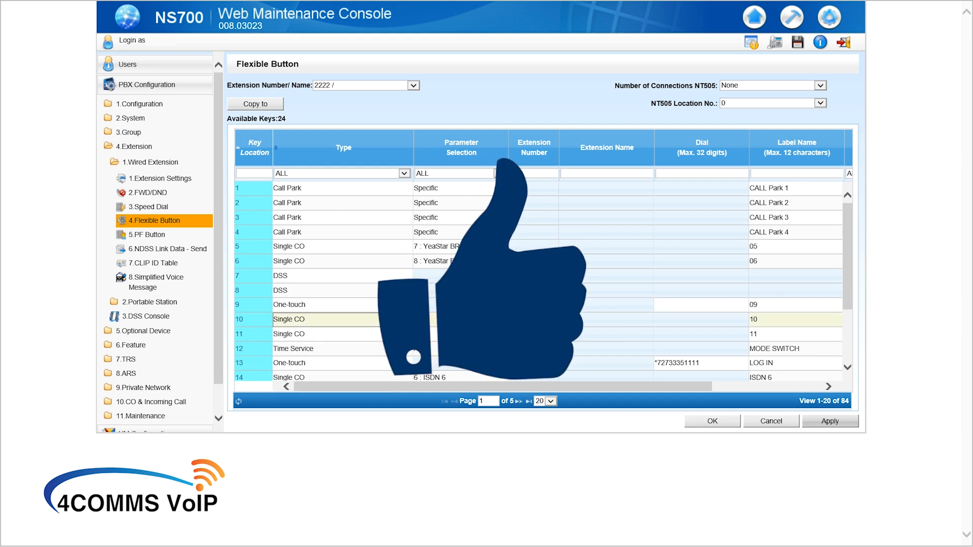
left_click(713, 305)
type("0")
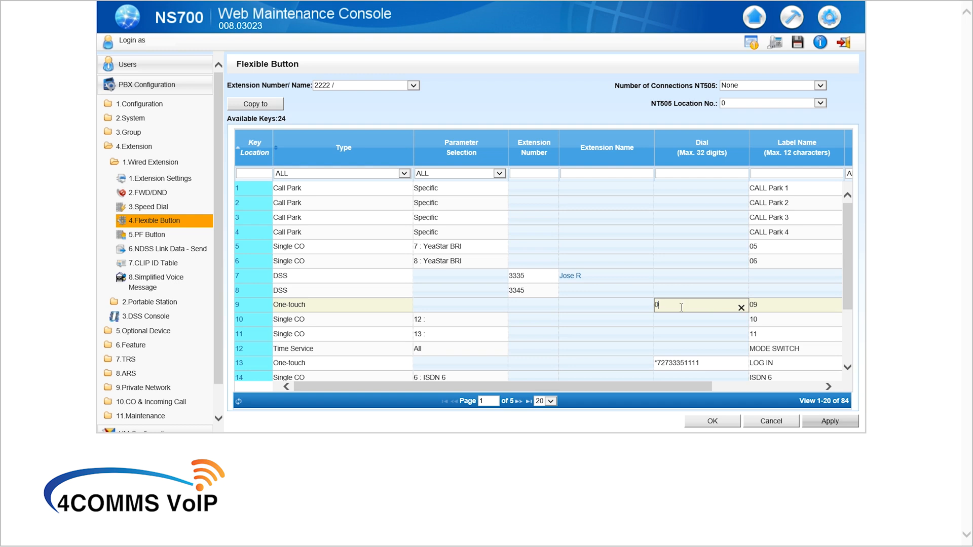
type("020000000")
Step: Give key 9 the label name 'number 1'
left_click(772, 311)
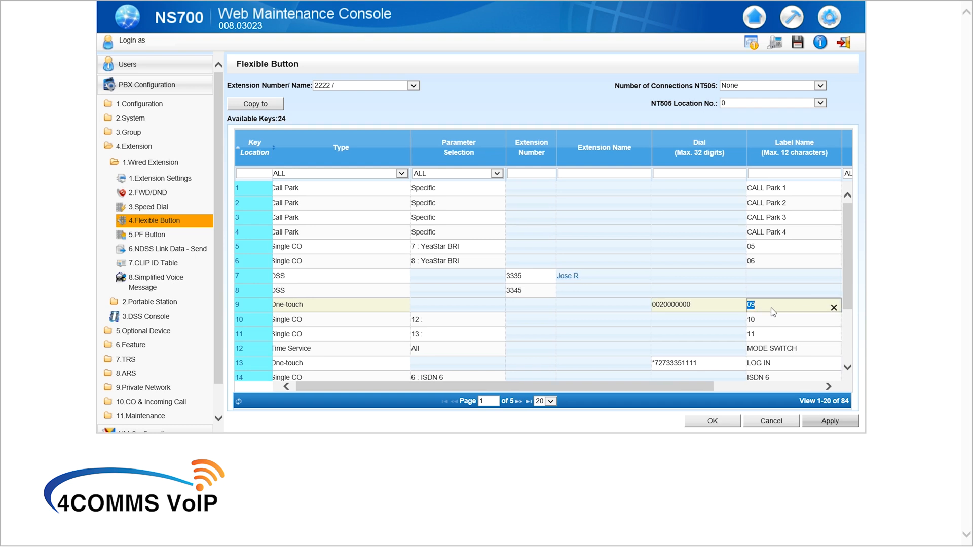
type("SYDNEY")
key("BackSpace")
key("BackSpace")
key("BackSpace")
key("BackSpace")
key("BackSpace")
key("BackSpace")
key("Caps_Lock")
type("number 1")
Step: Apply key 9's dial and label changes, then log out of the console
left_click(821, 424)
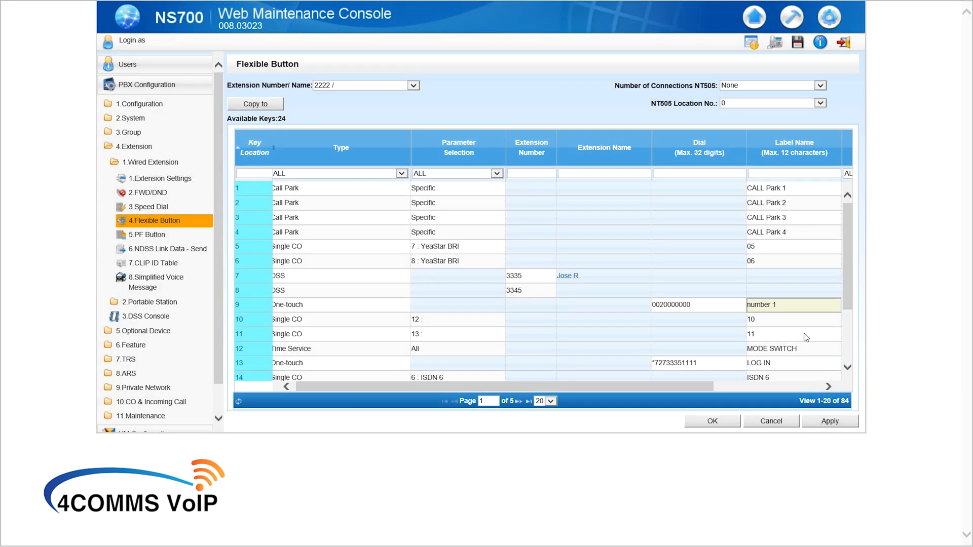
left_click(802, 275)
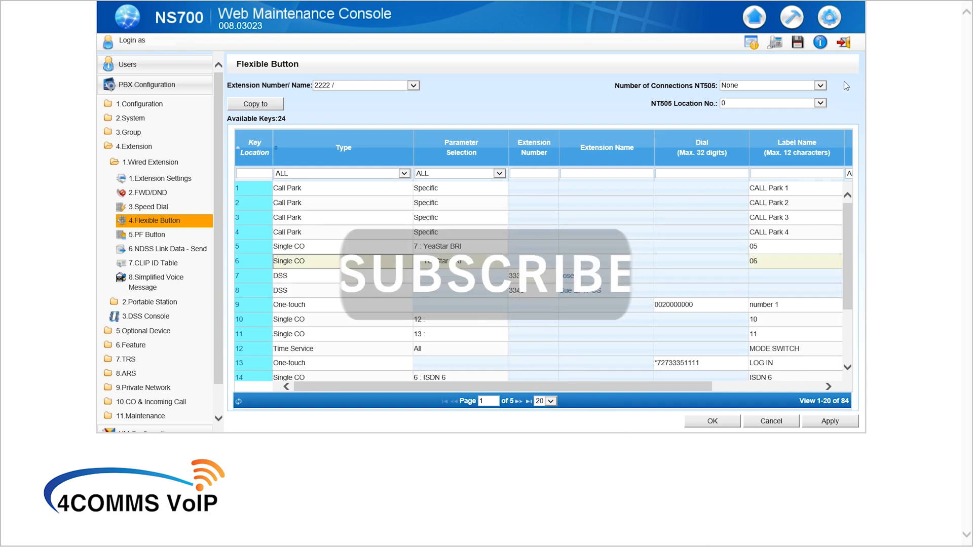
left_click(844, 47)
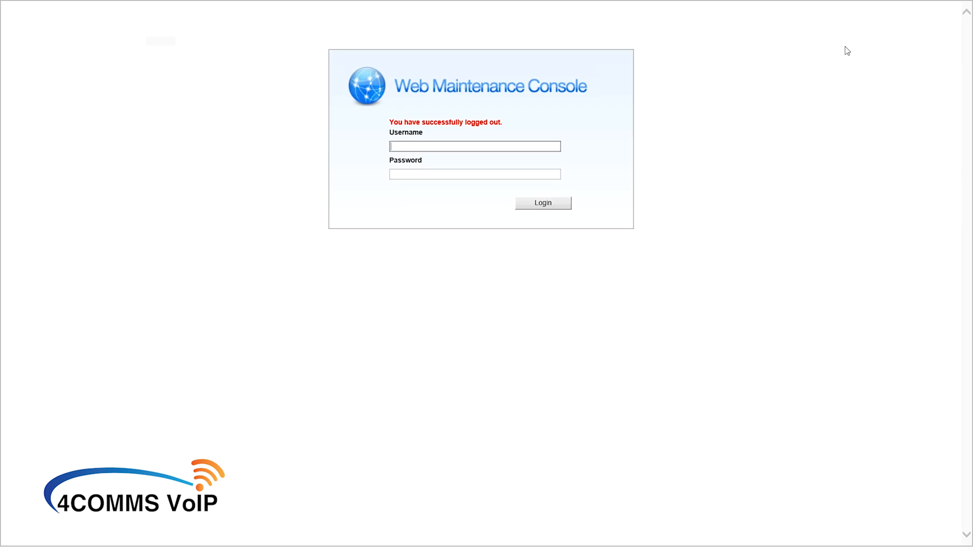